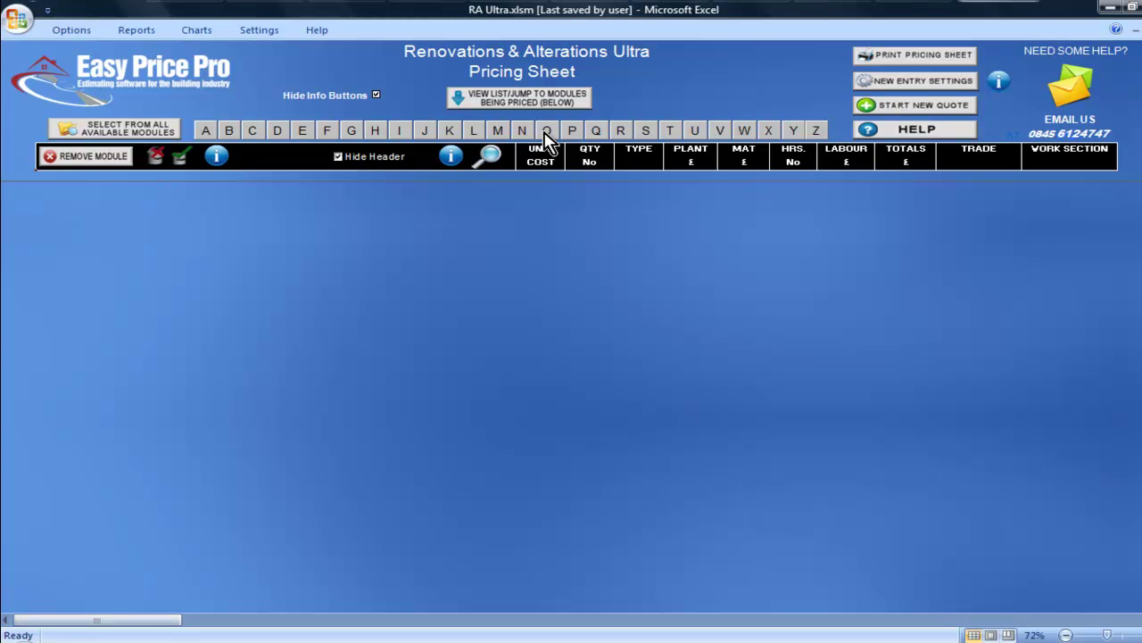
Add the module Oil Tank Base 9" Brick Walls (on slab) to the pricing sheet and set its wall length to 1.1 LM.
click(545, 132)
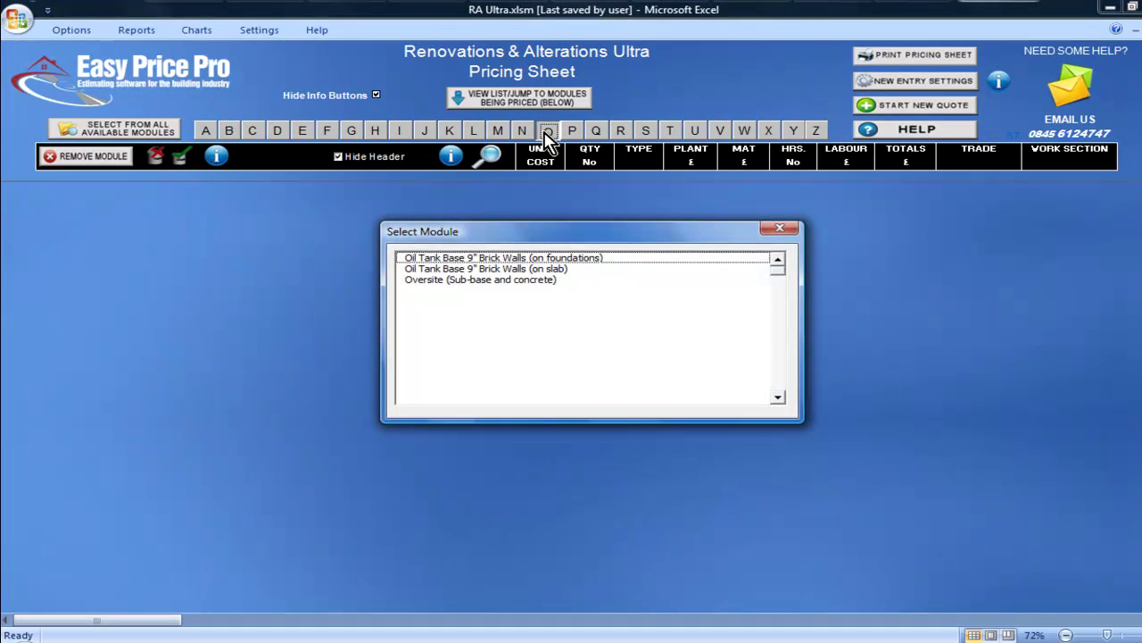
double_click(491, 269)
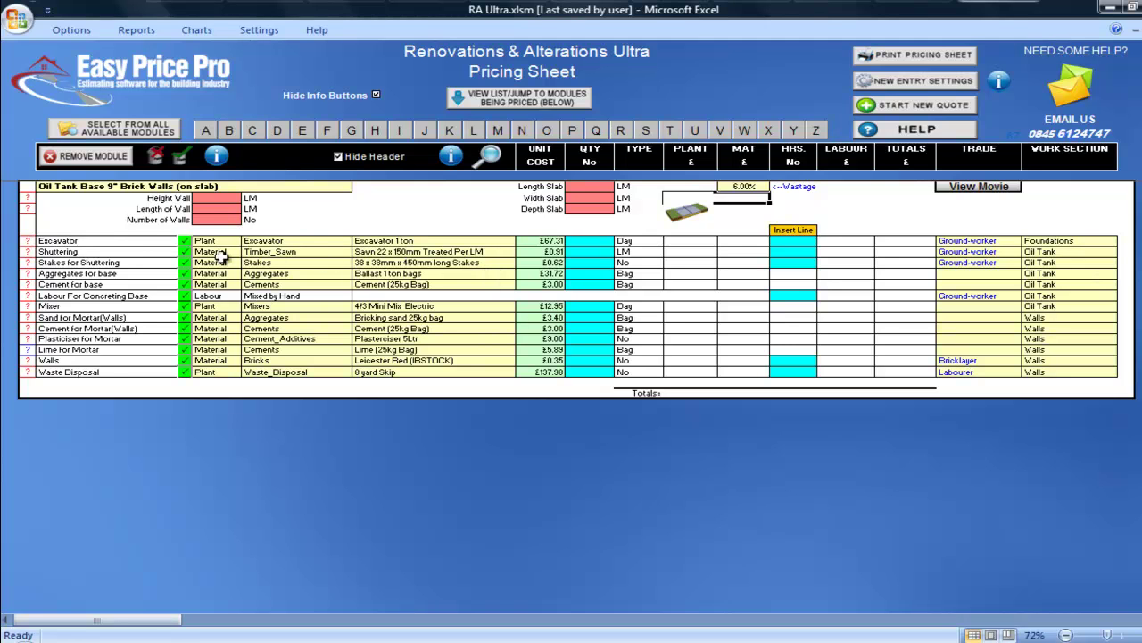
click(27, 207)
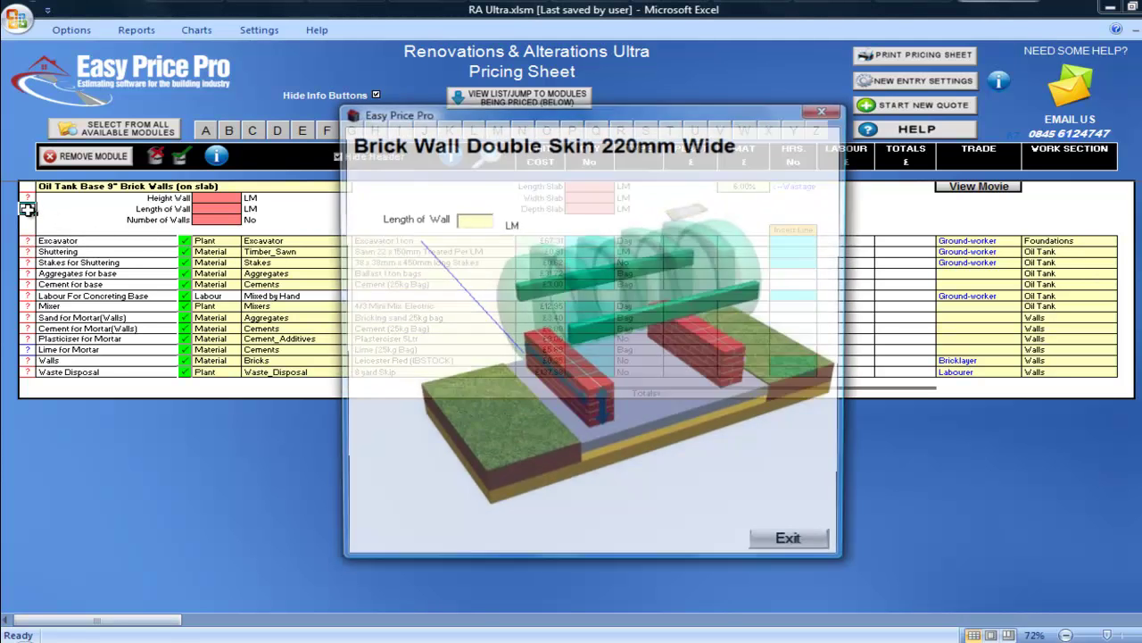
click(478, 223)
text(1.1)
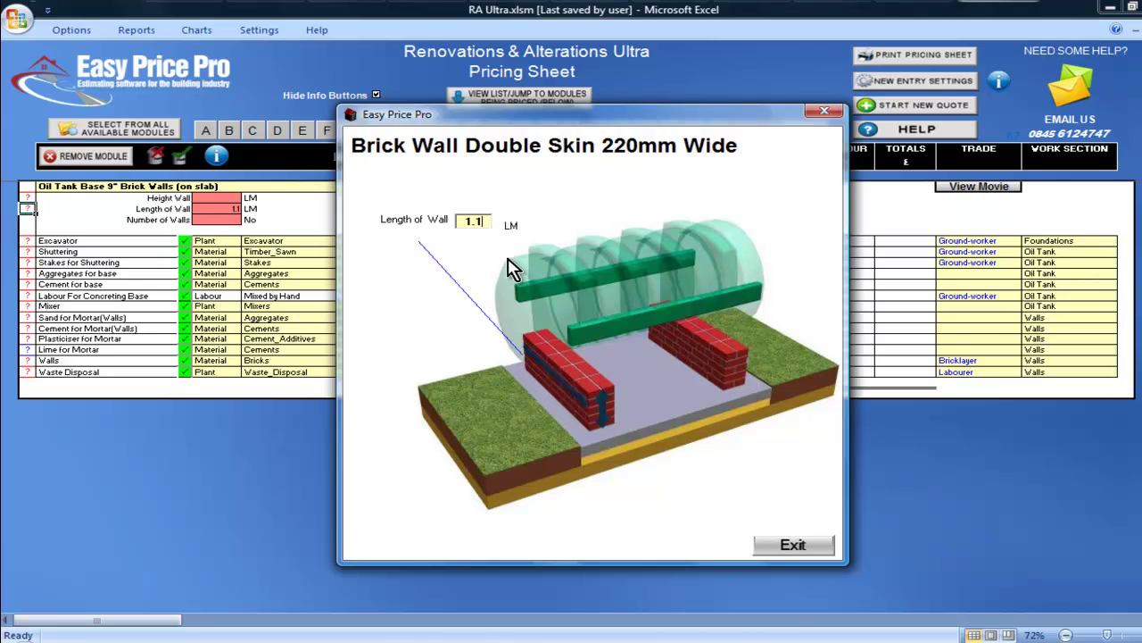
click(768, 544)
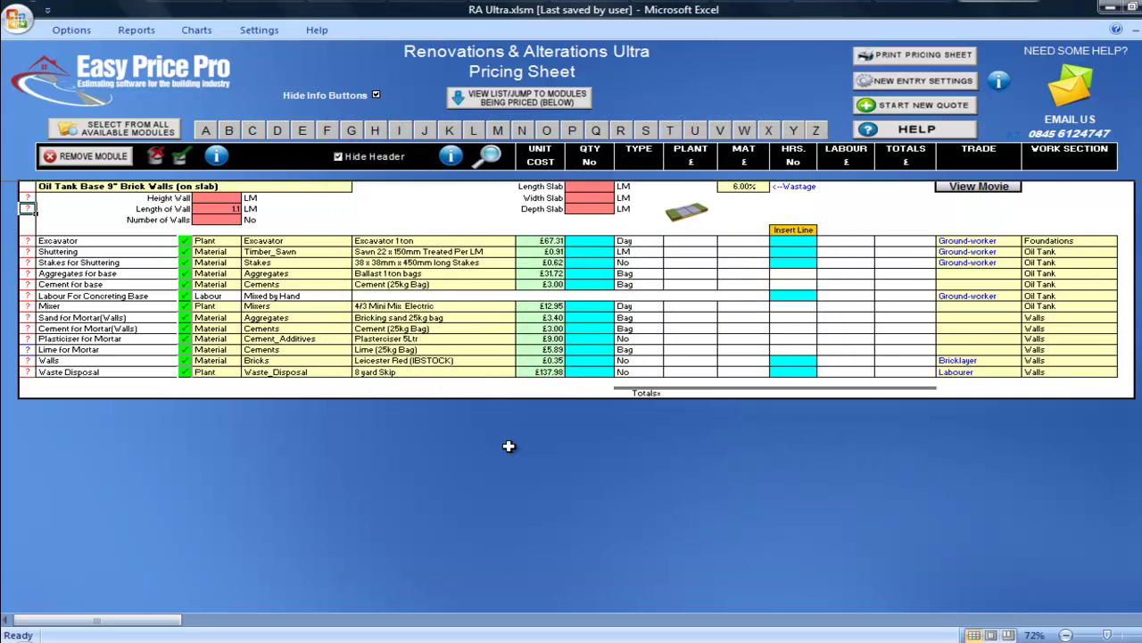
Set the wall height to 0.9 LM and the number of walls to 2.
click(234, 198)
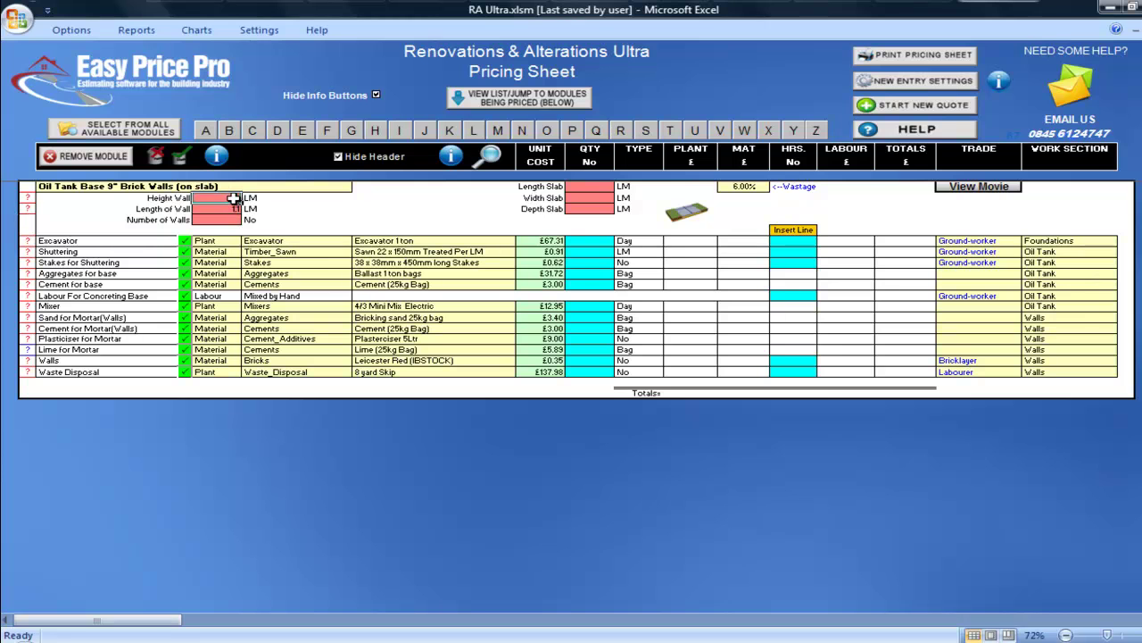
click(28, 197)
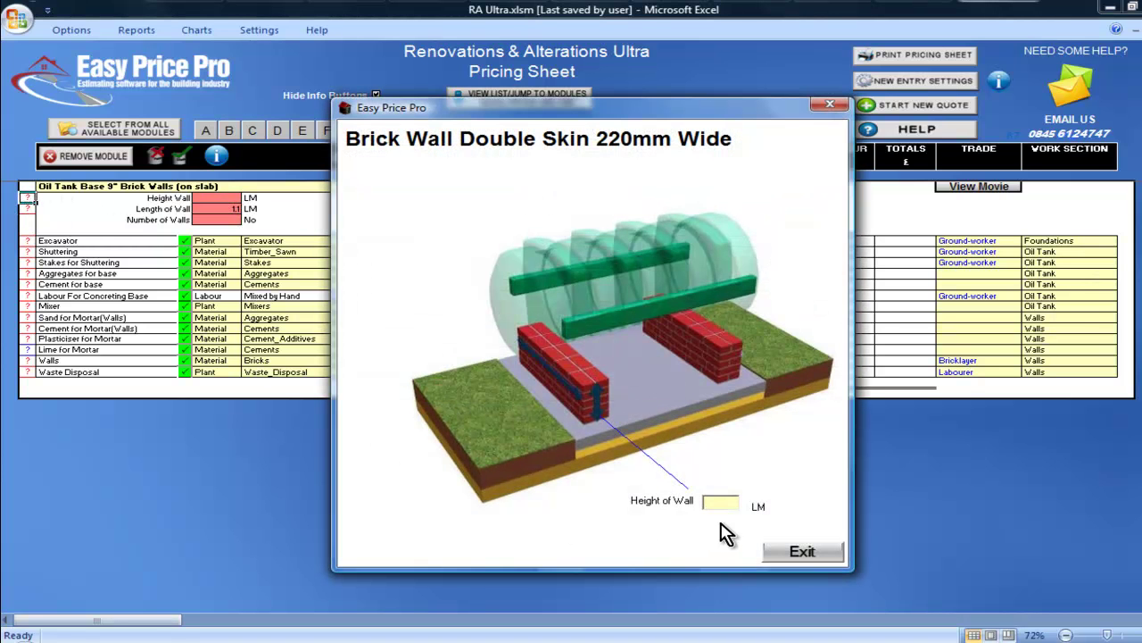
text(0.9)
click(785, 552)
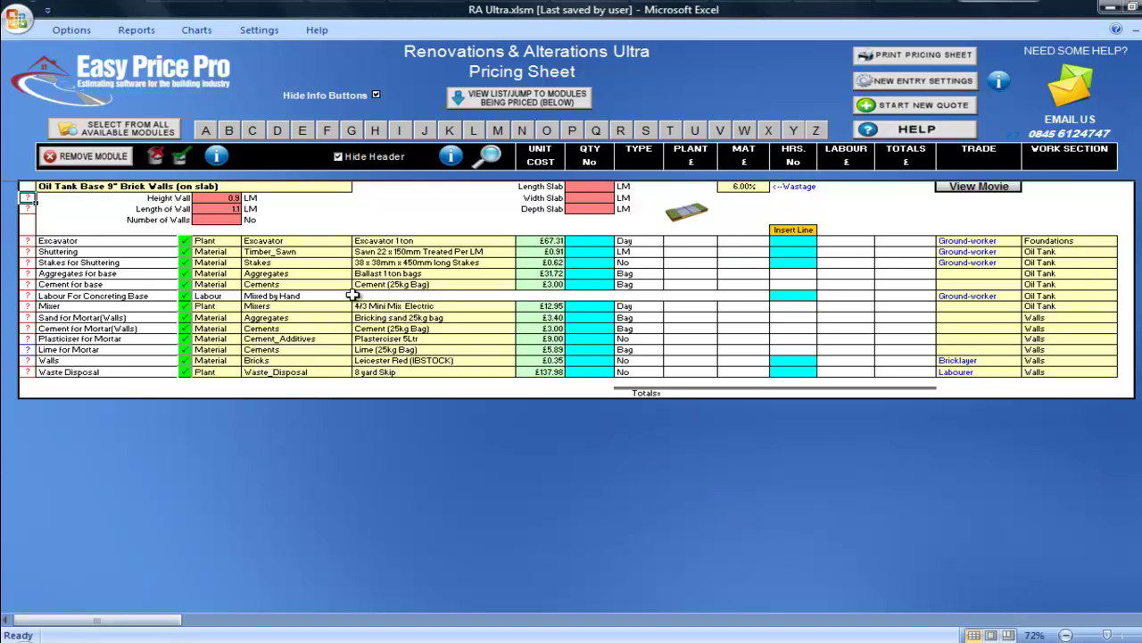
click(223, 219)
text(2)
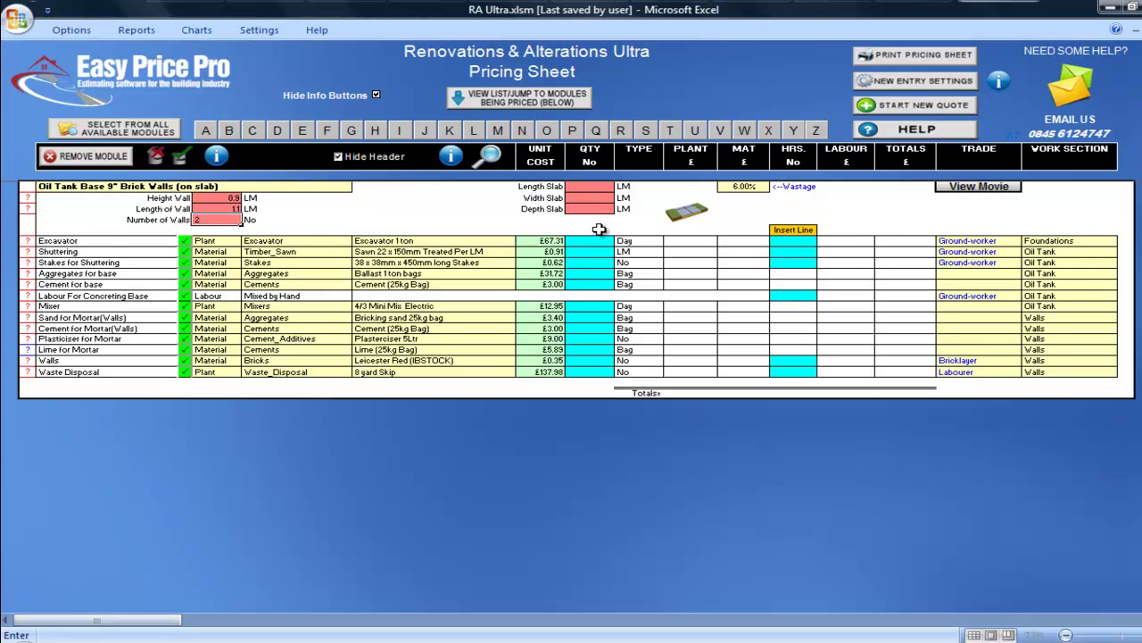
Enter the oil tank slab dimensions: length 2 LM, width 1.3 LM and depth 0.125 LM.
click(690, 223)
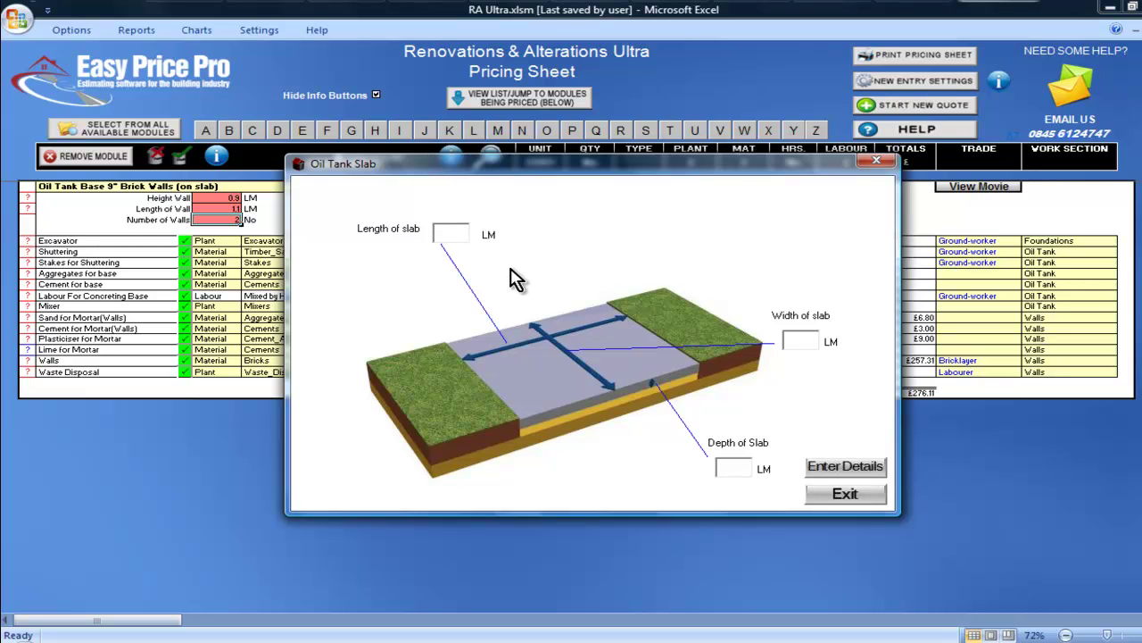
text(2)
click(802, 342)
text(1.3)
click(739, 468)
text(0.125)
click(841, 482)
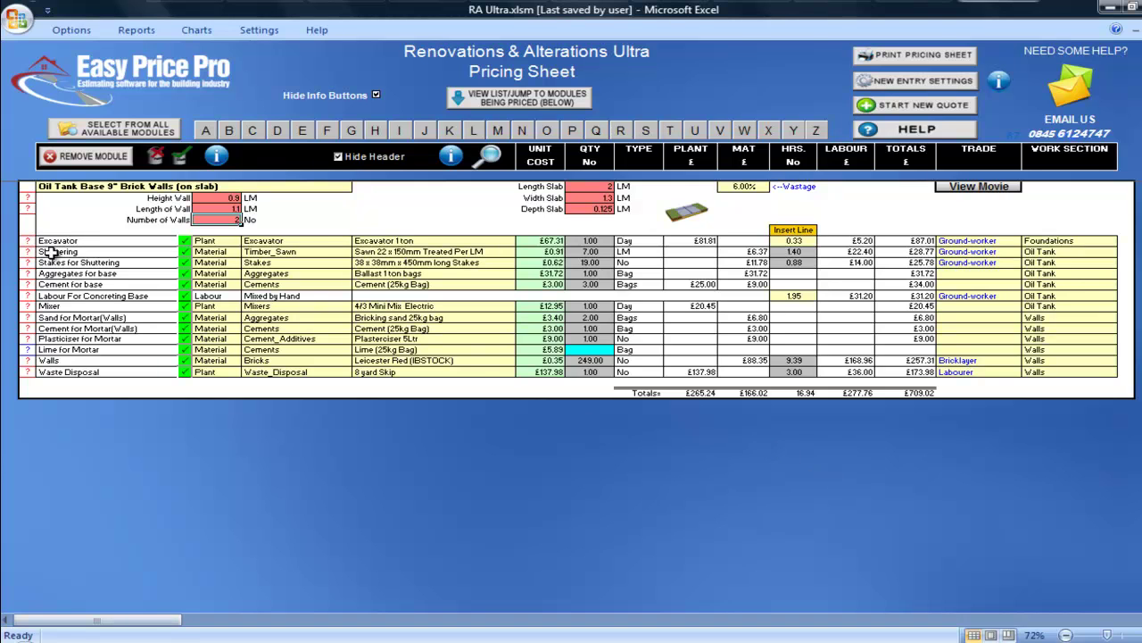
Review the cost breakdowns of the Excavator and Shuttering lines, including the timber choices available for the shuttering.
click(26, 241)
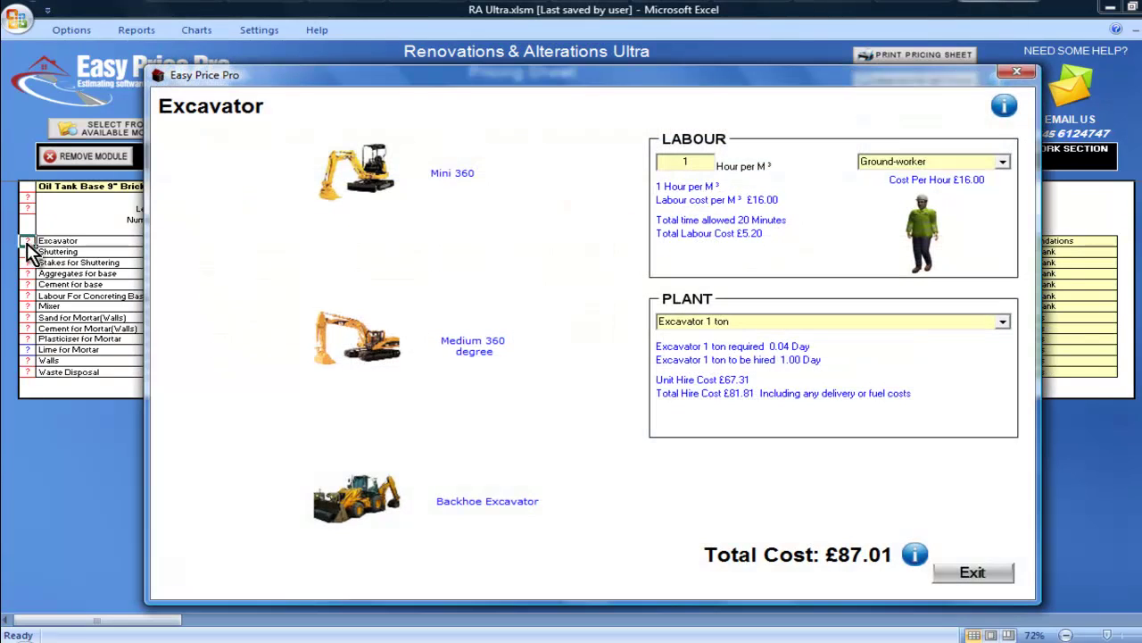
click(946, 576)
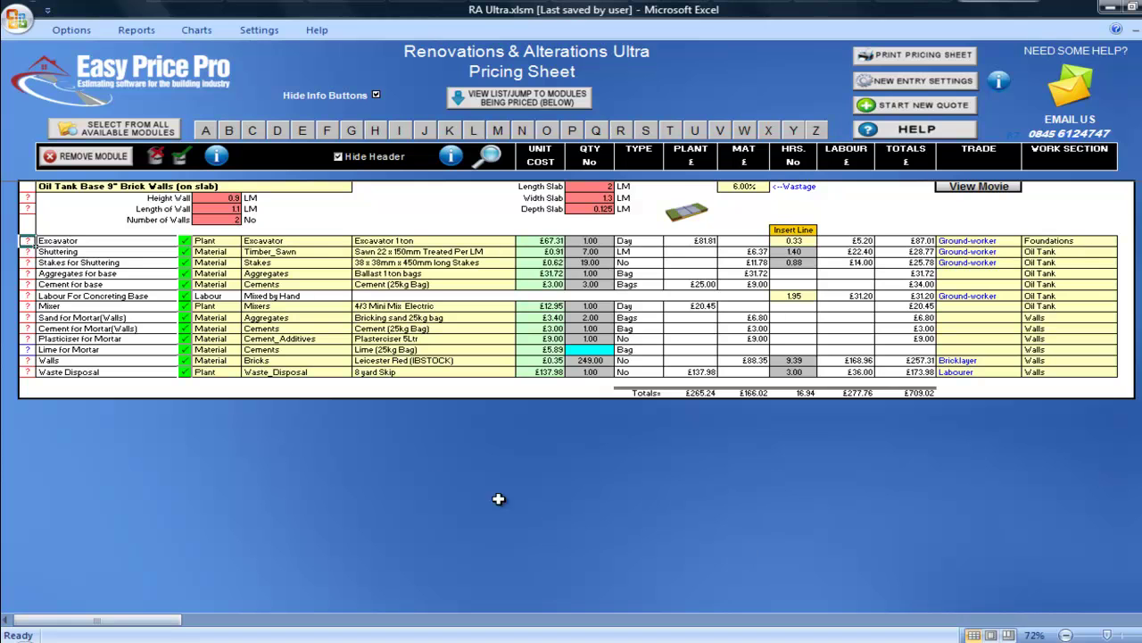
click(27, 253)
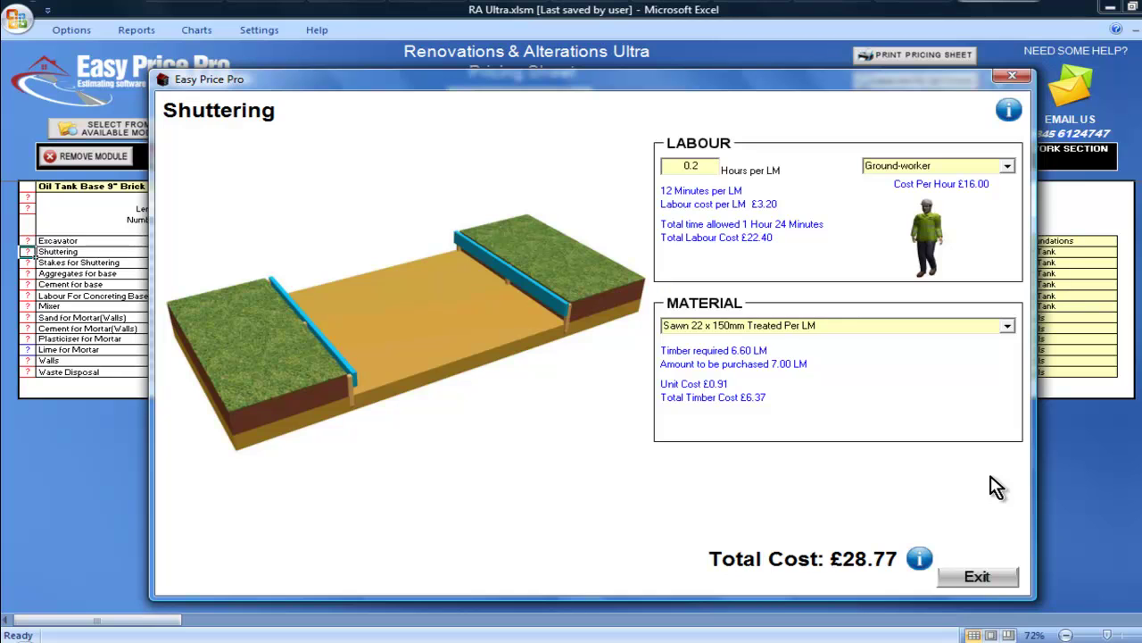
click(1008, 326)
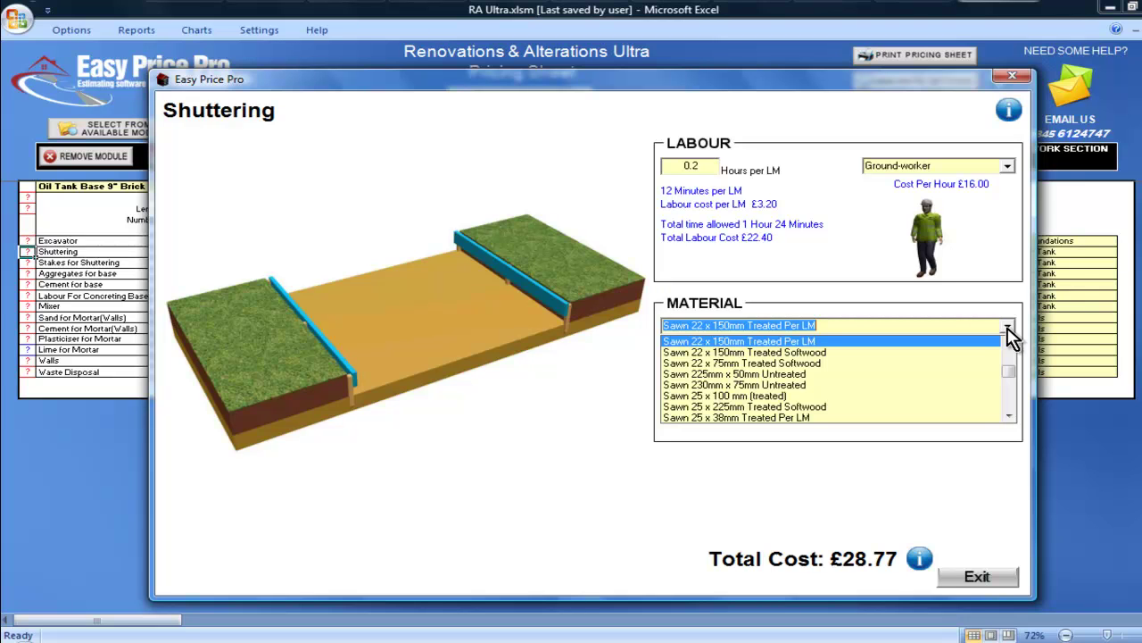
click(1007, 329)
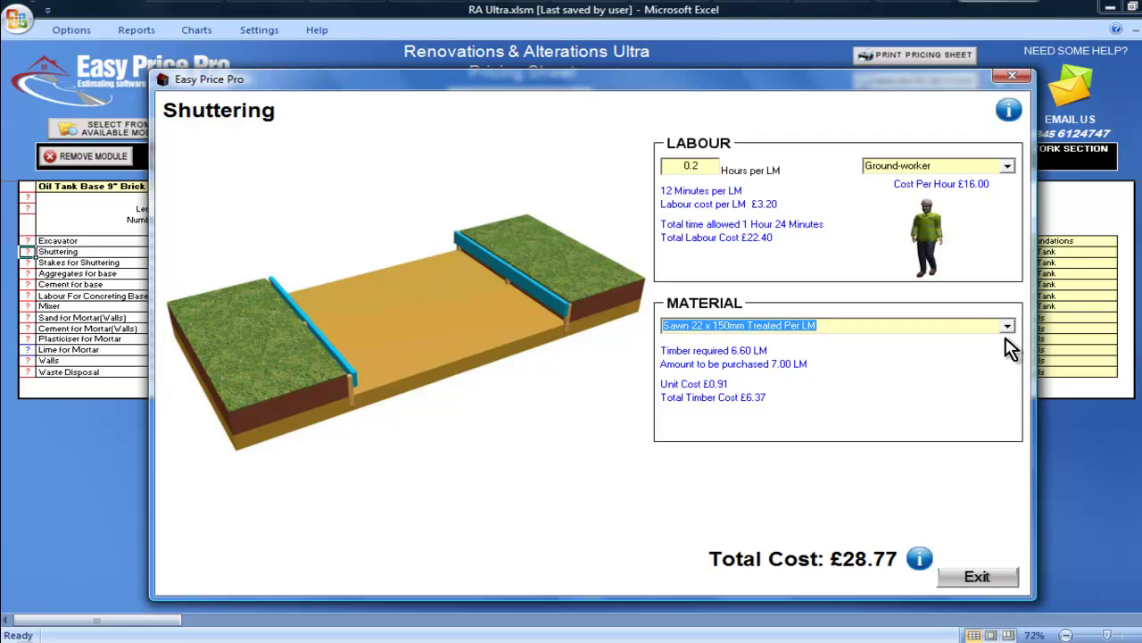
click(993, 578)
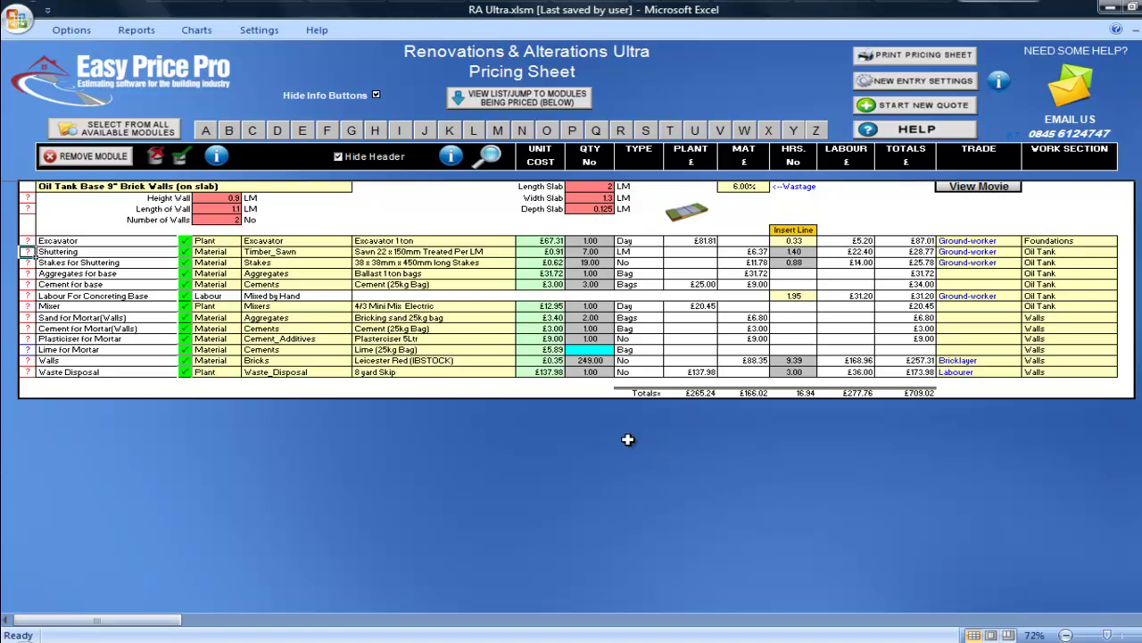
Review the Stakes for Shuttering cost breakdown and the mixer types available for the Mixer line.
click(27, 263)
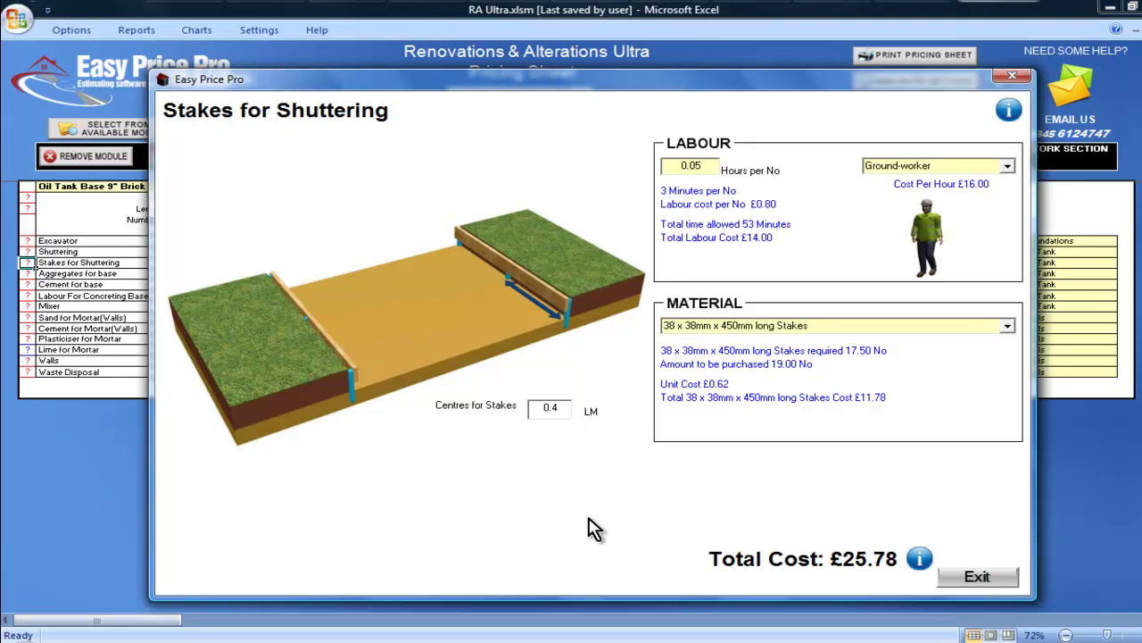
click(978, 580)
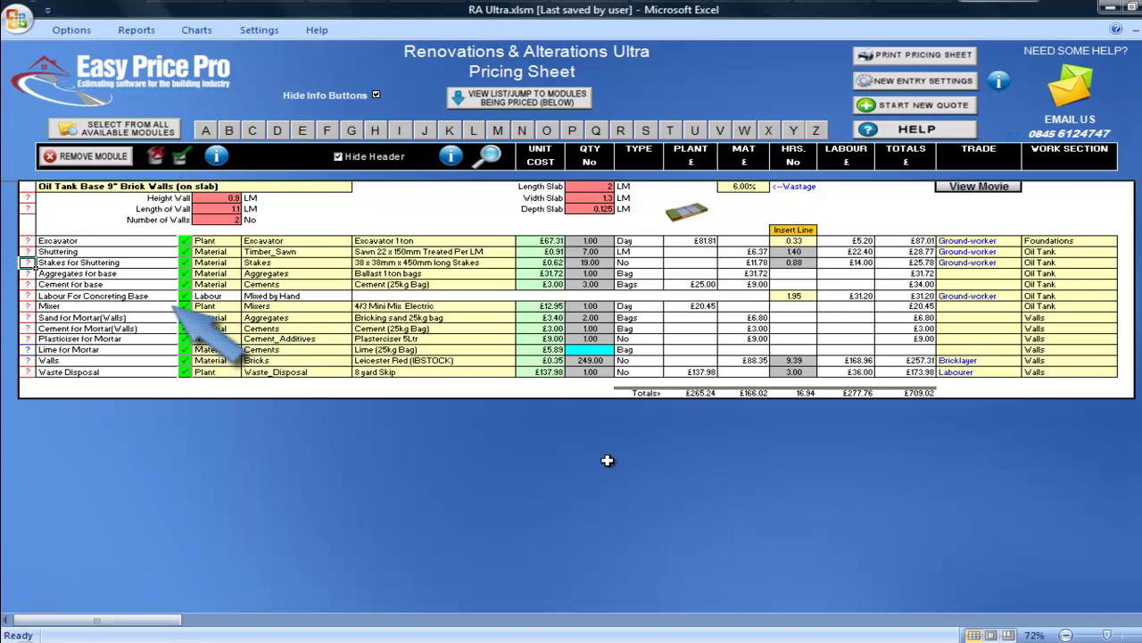
click(513, 306)
click(524, 306)
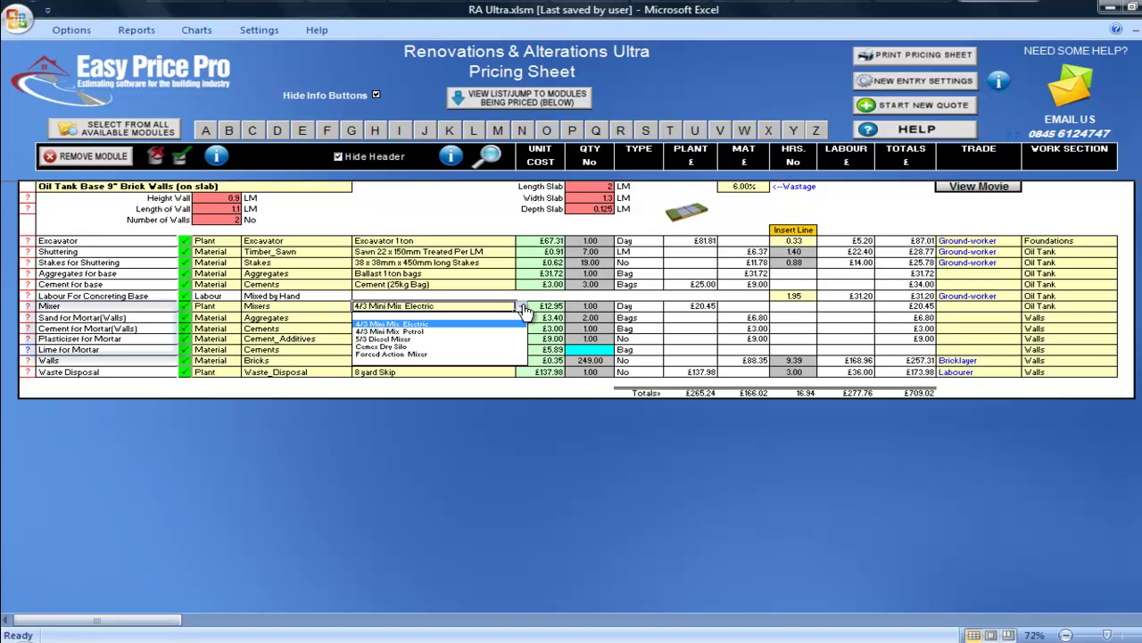
click(524, 308)
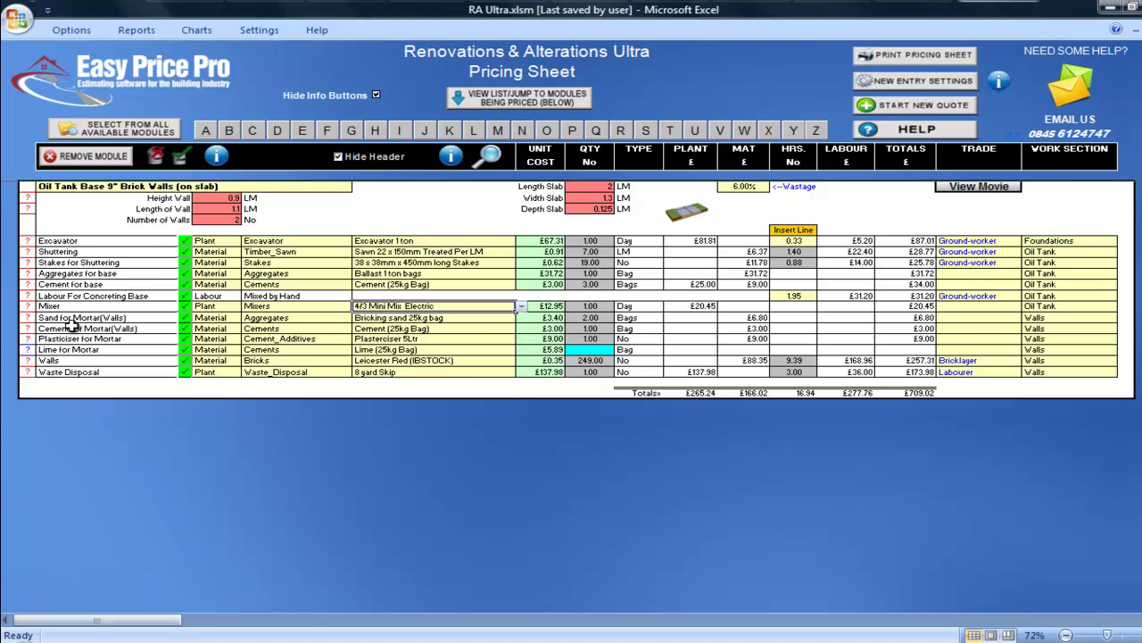
Review the calculation details of the wall mortar's sand and cement lines.
click(28, 317)
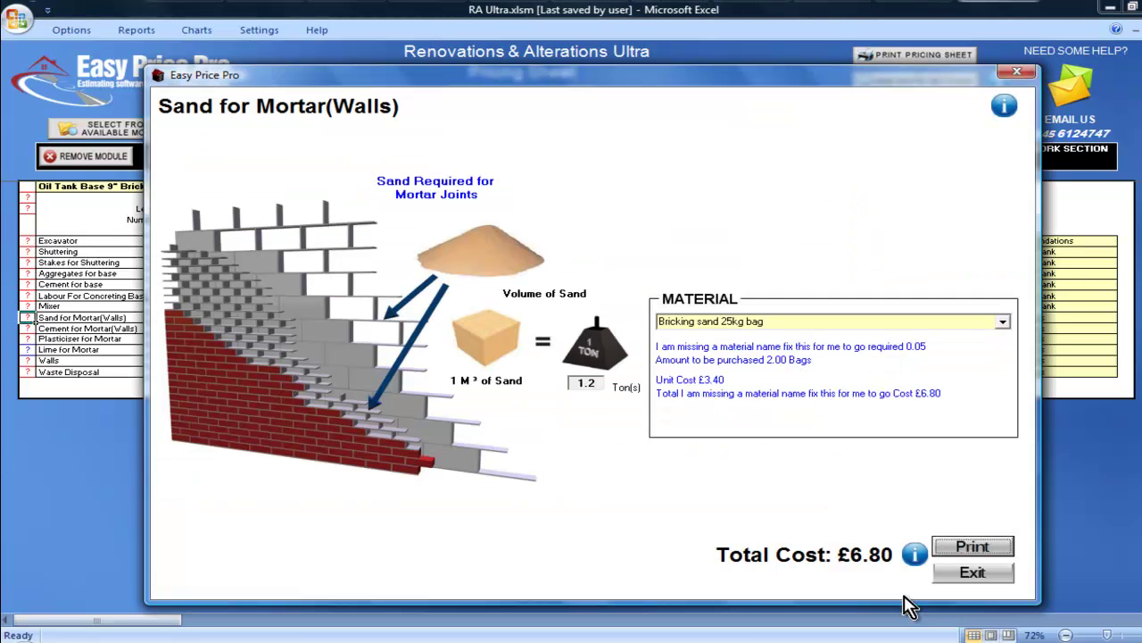
click(974, 574)
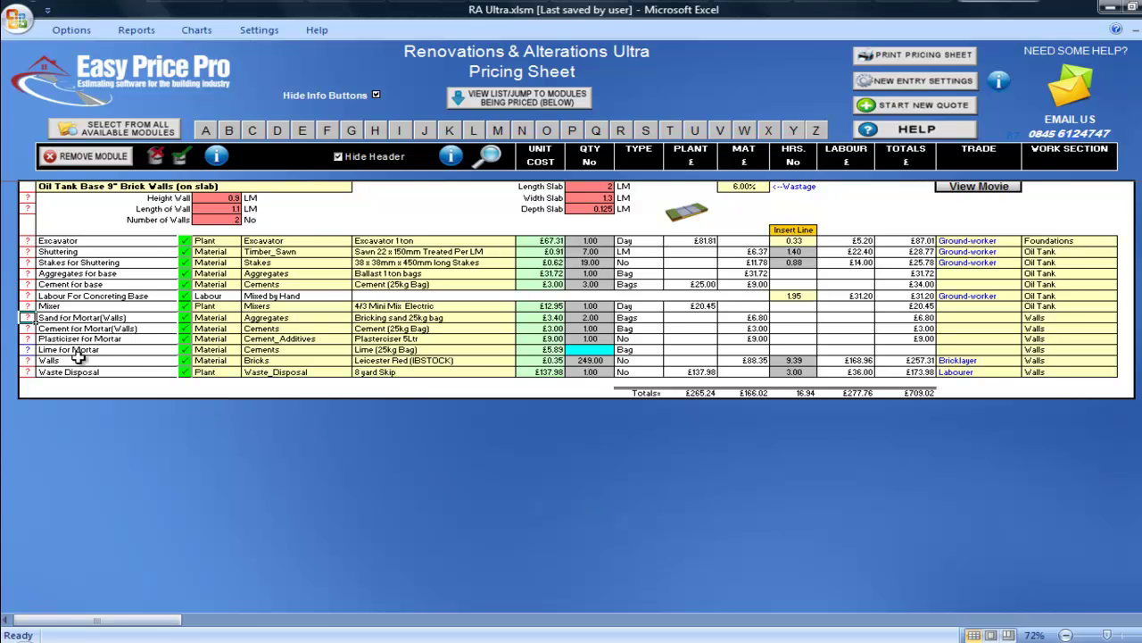
click(28, 329)
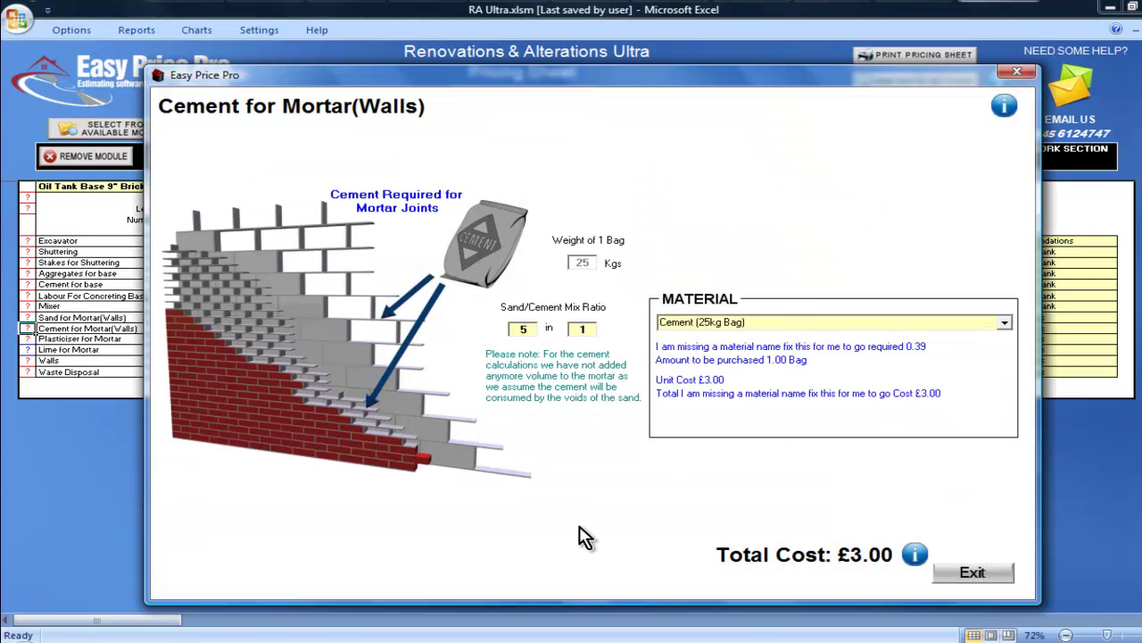
click(975, 574)
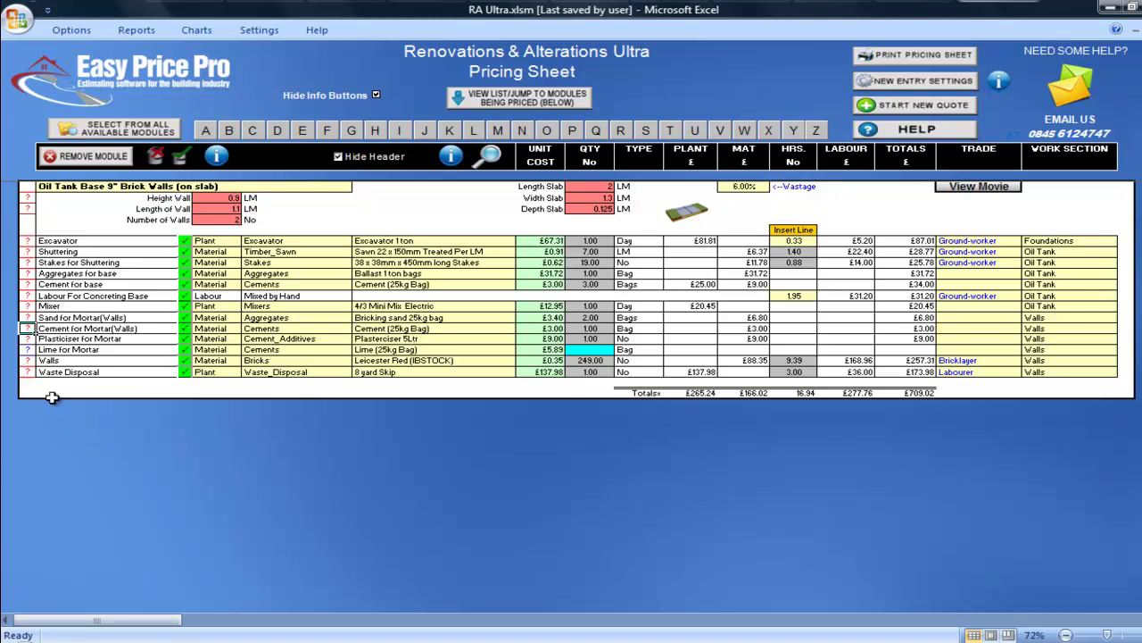
Look over the pictured waste disposal options and change the Waste Disposal line to Rubble Sack (0.18 Yards).
click(26, 372)
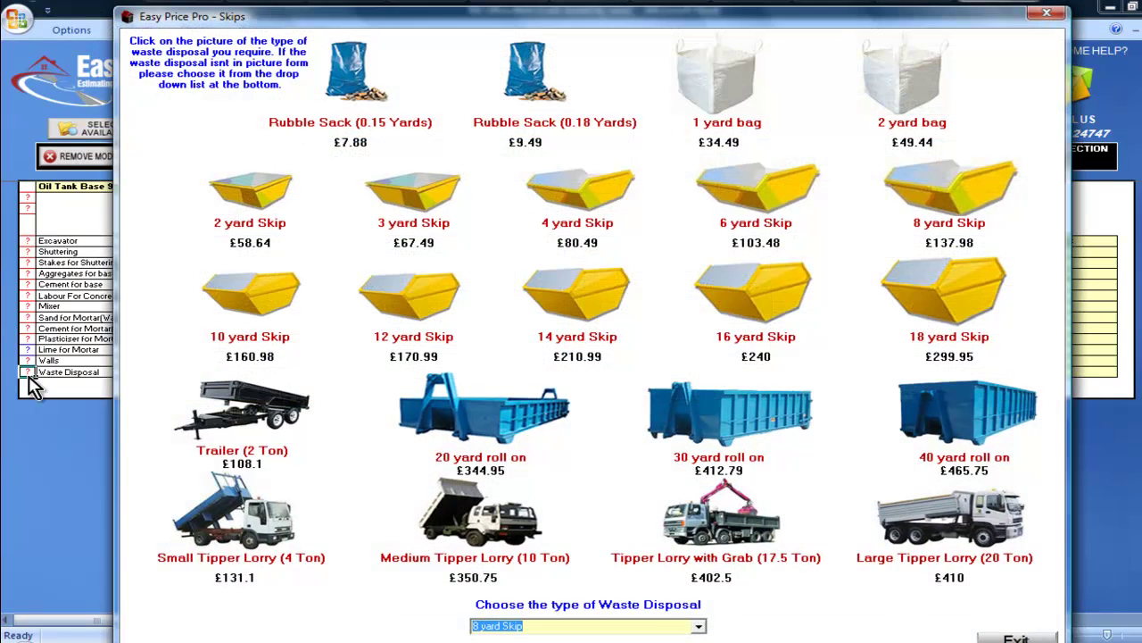
click(1002, 638)
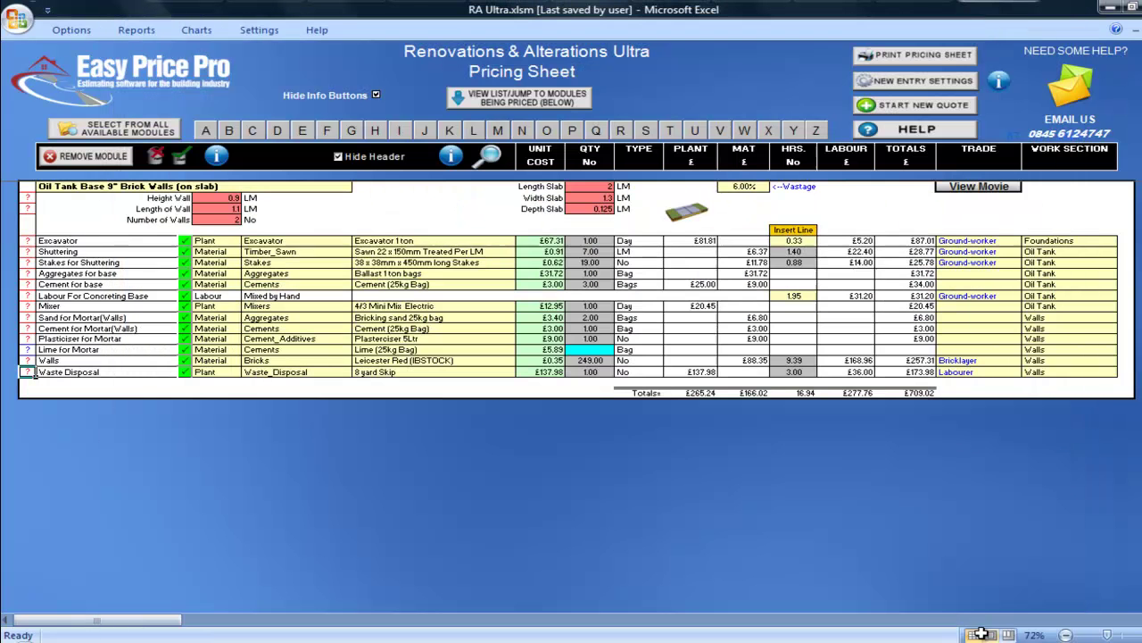
click(502, 373)
click(522, 373)
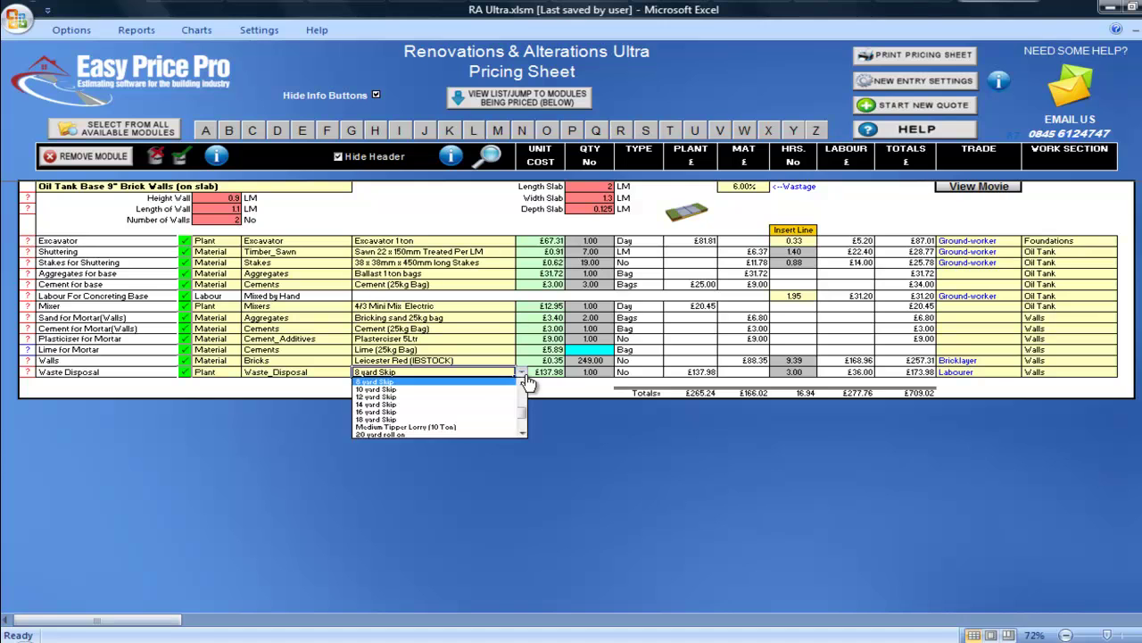
click(523, 384)
click(523, 383)
click(523, 384)
click(523, 384)
click(523, 384)
click(523, 384)
click(523, 384)
click(523, 384)
click(523, 384)
click(523, 384)
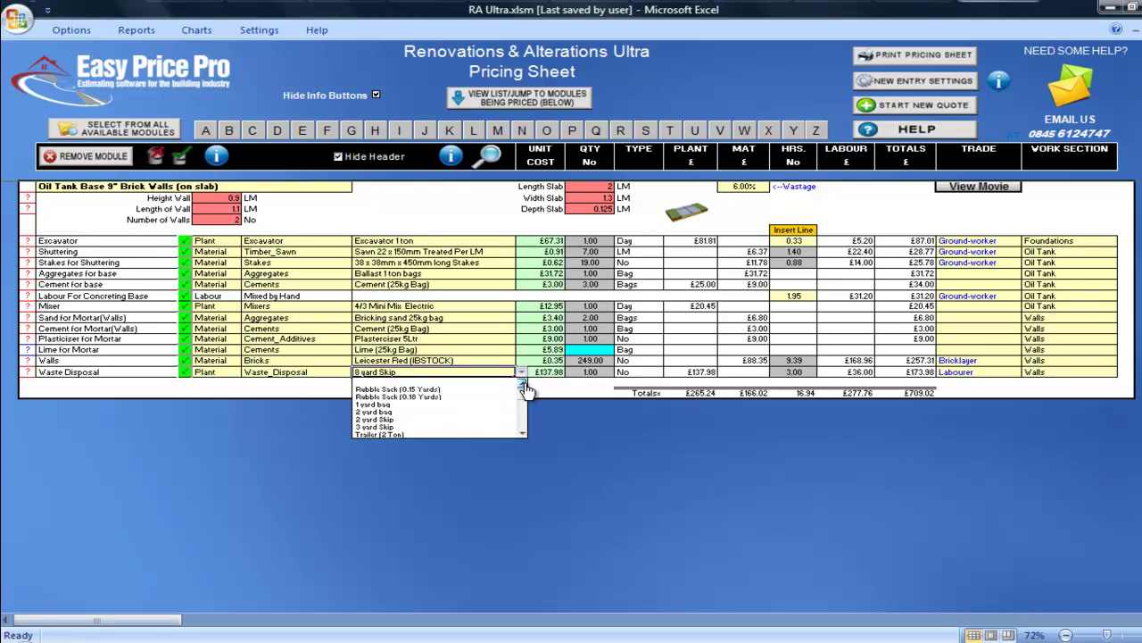
click(480, 396)
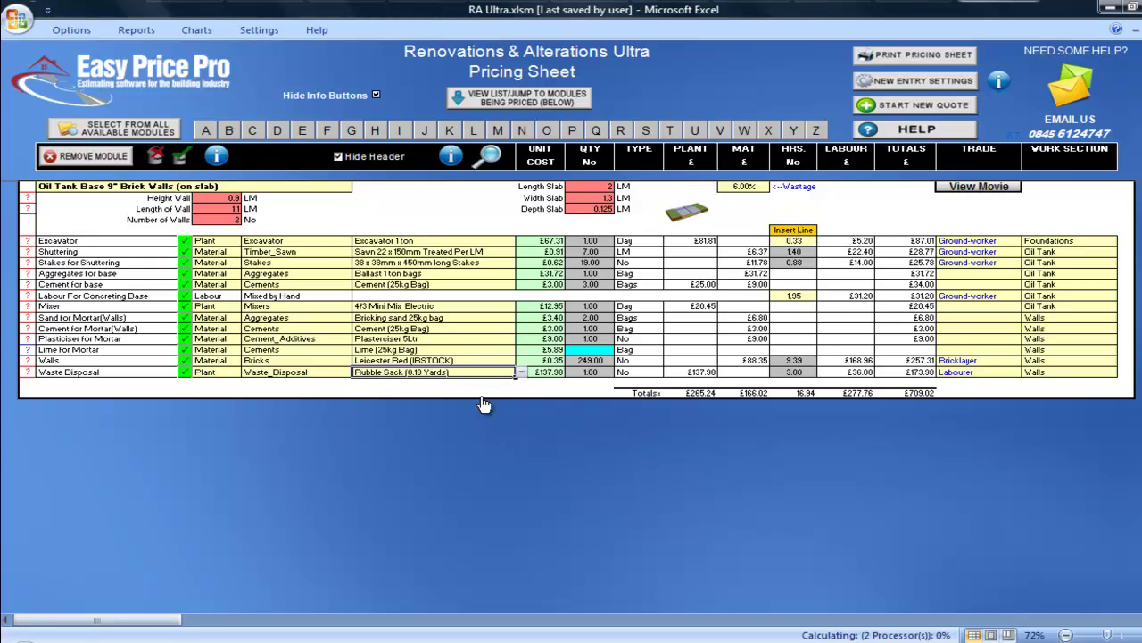